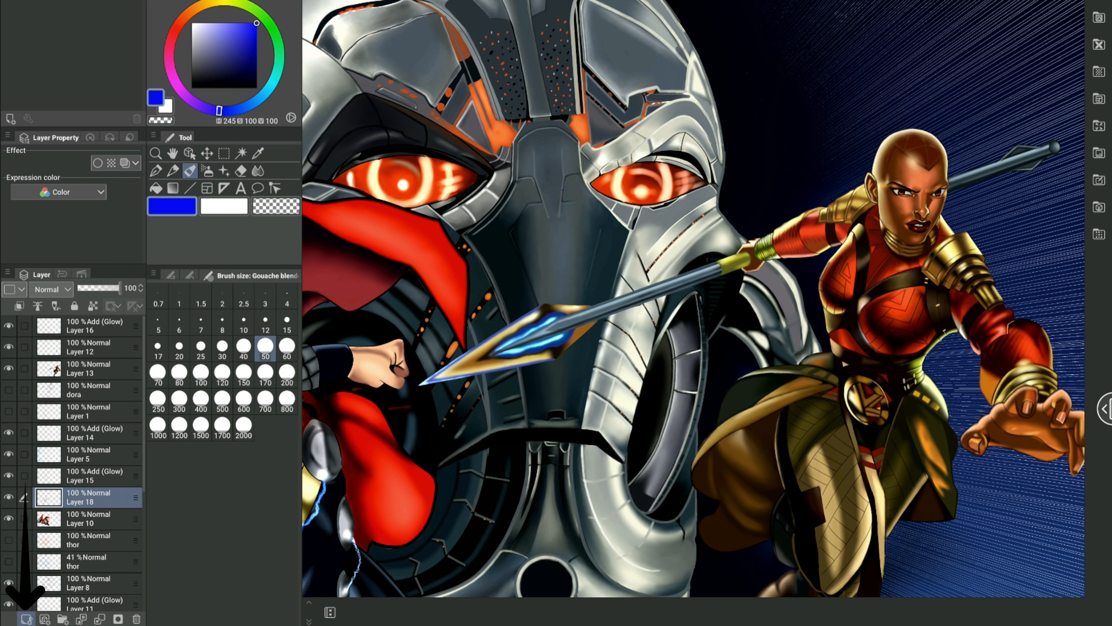
Step: Add a new raster layer directly above Layer 18
left_click(26, 618)
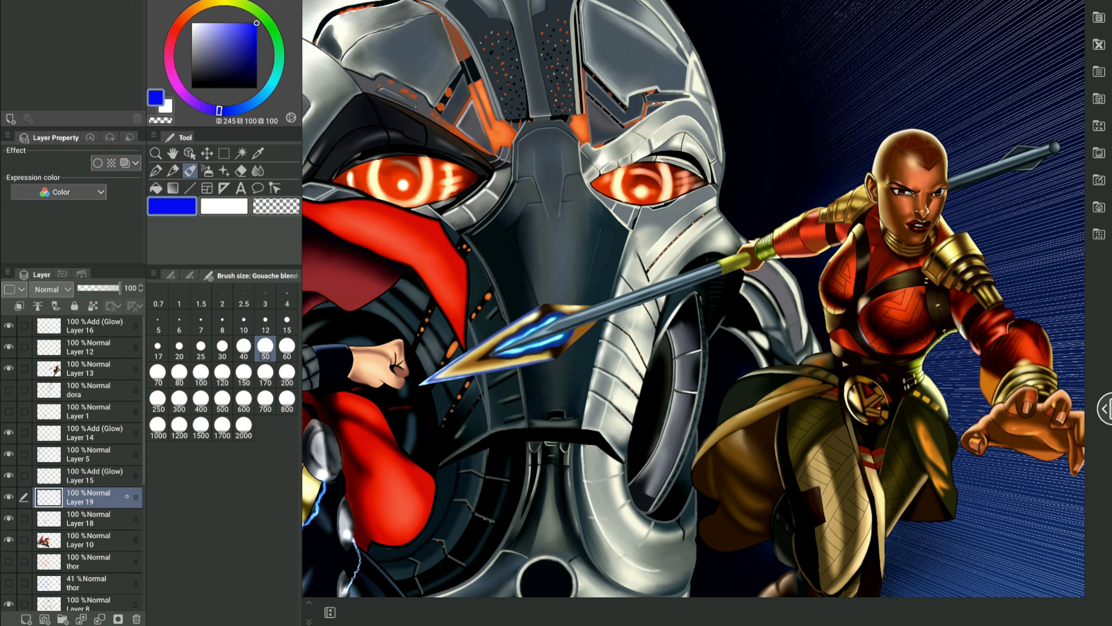
right_click(129, 497)
left_click(136, 503)
Step: Reorder the stack by moving Layer 10 to the very top and Layer 7 directly below Layer 13
left_click_drag(88, 497, 87, 582)
left_click_drag(828, 158, 879, 176)
left_click_drag(87, 540, 87, 322)
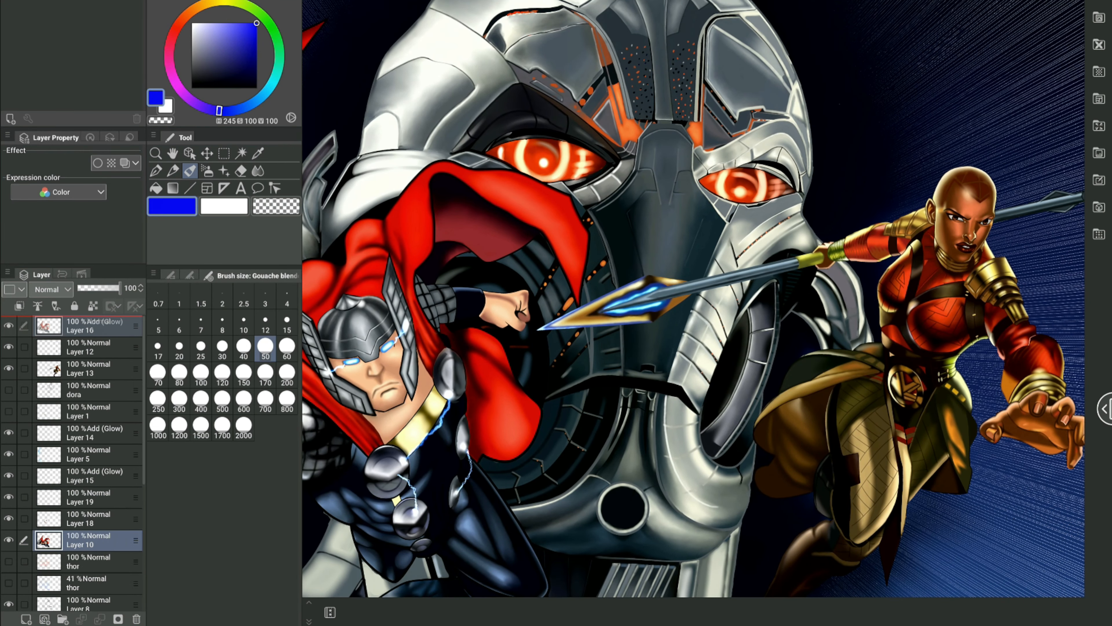
scroll(87, 460, "down", 3)
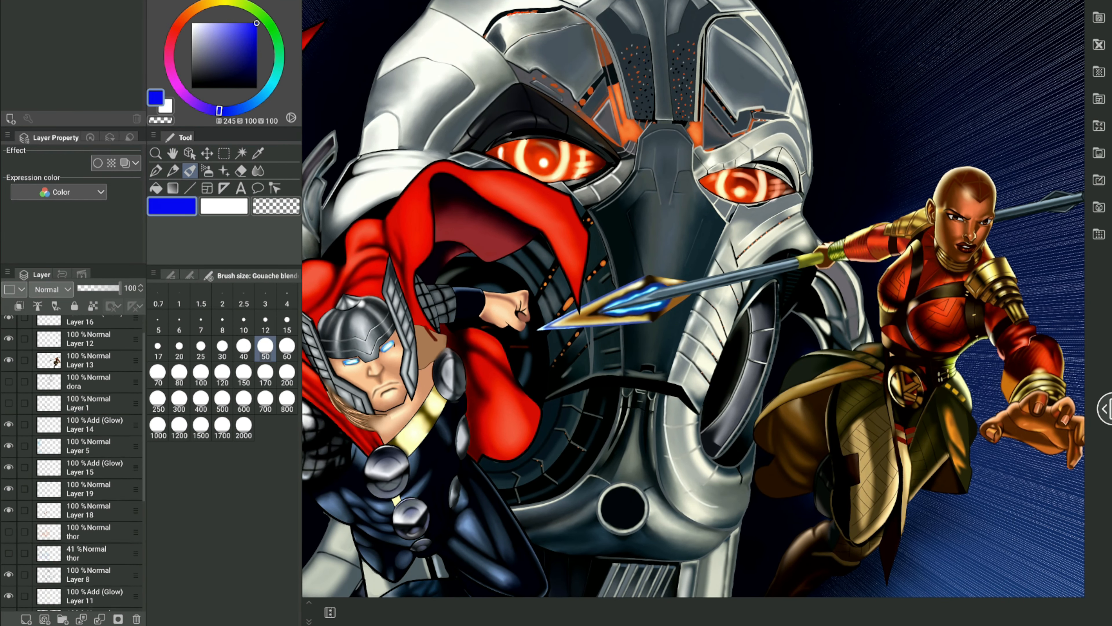
left_click_drag(136, 583, 136, 337)
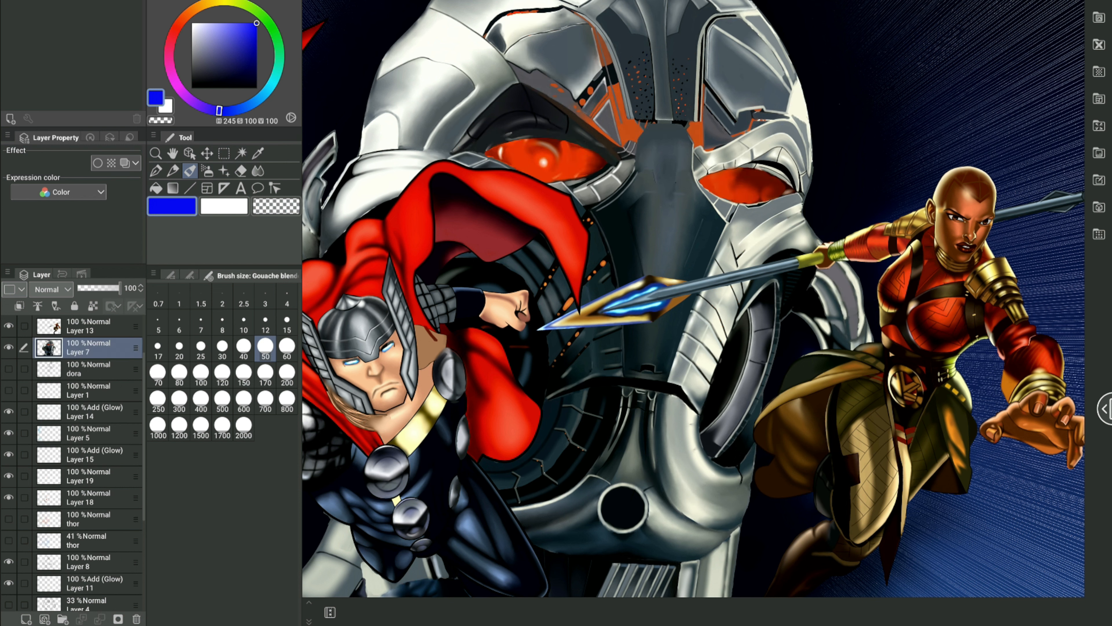
Step: Undo the layer reordering and the addition of the new raster layer
key("ctrl+z")
key("ctrl+z")
key("ctrl+z")
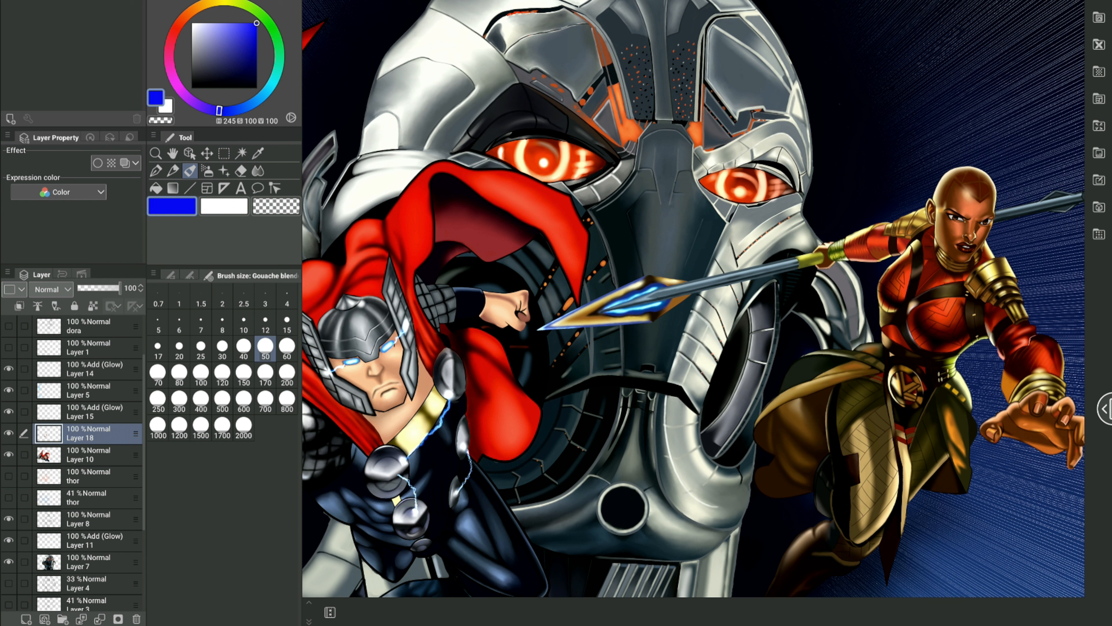
Step: Try lowering the opacity of Layer 10
left_click(97, 455)
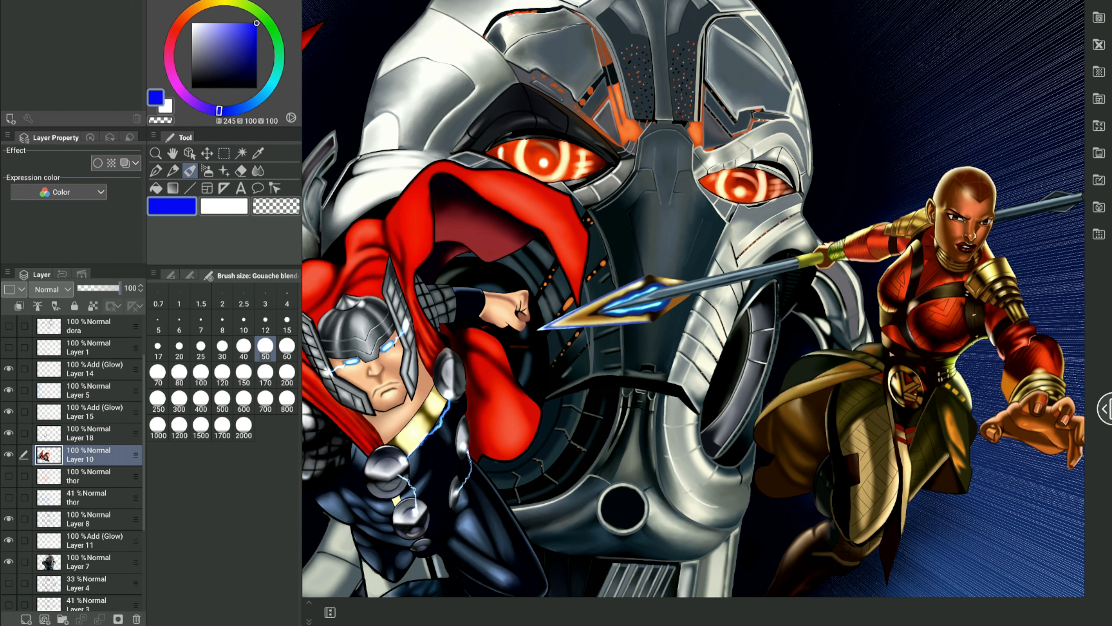
left_click_drag(121, 288, 89, 288)
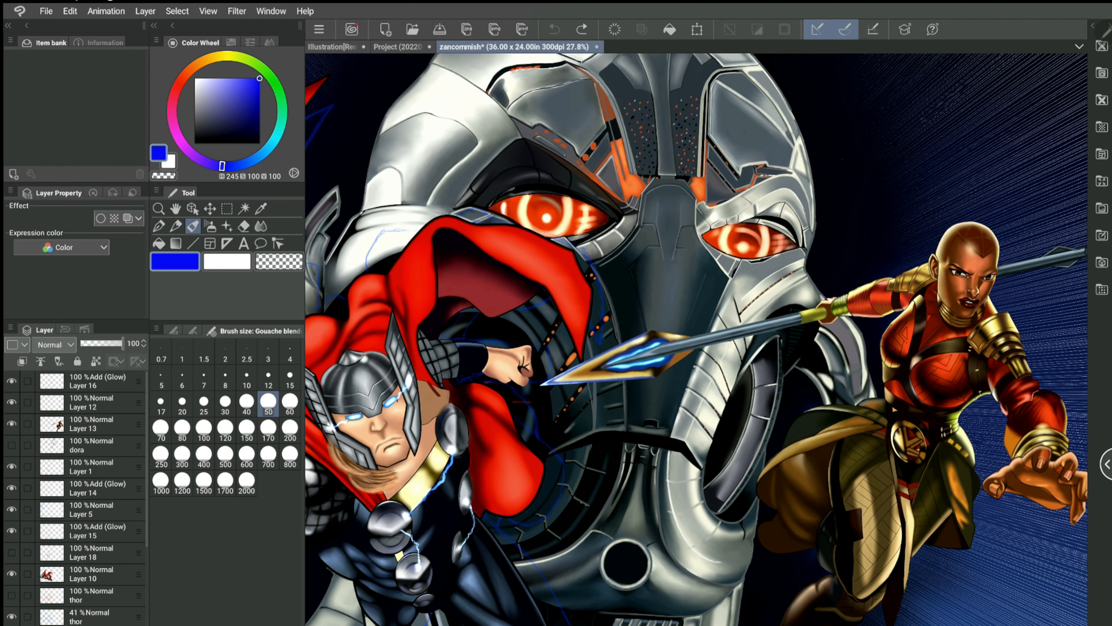
Step: Duplicate Layer 13, which holds the spear-carrying warrior, and merge the copy with the layer below
left_click(91, 424)
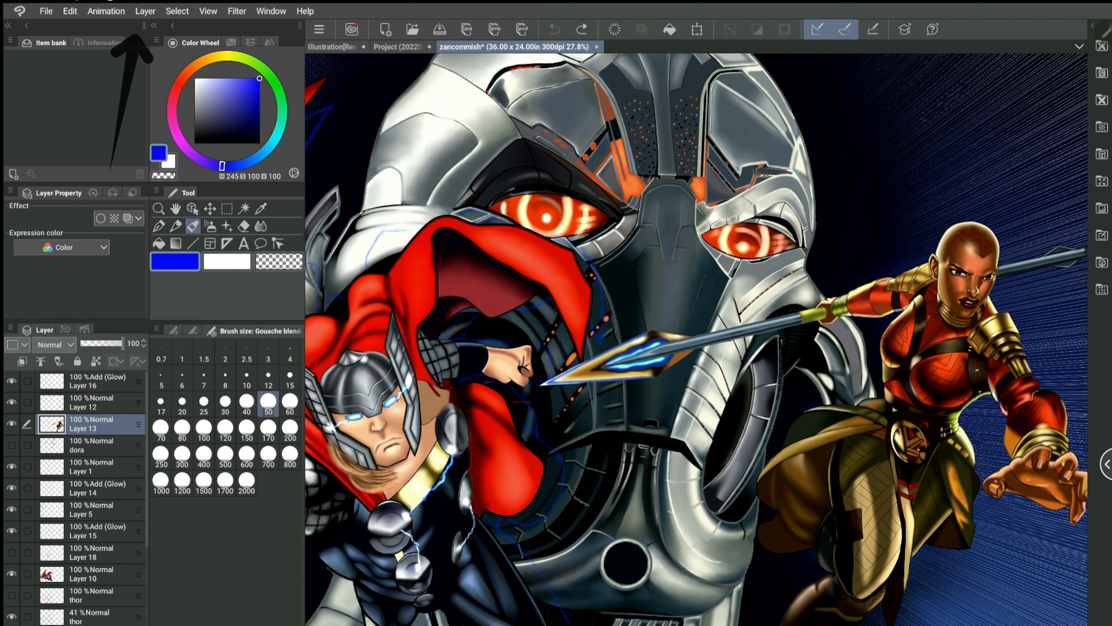
left_click(145, 11)
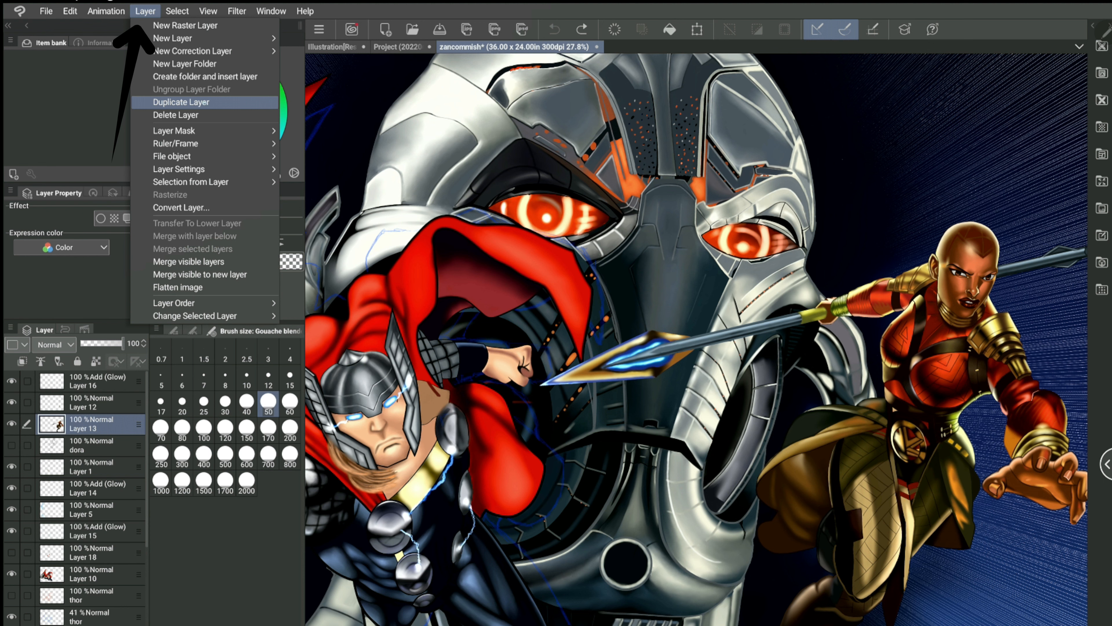
key("Return")
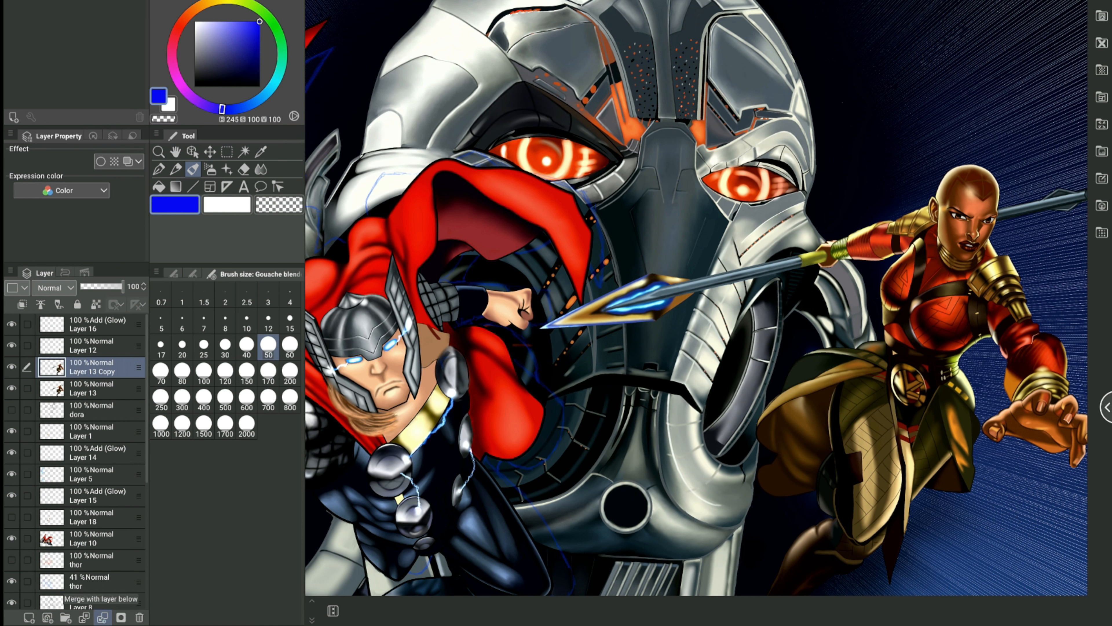
left_click(102, 617)
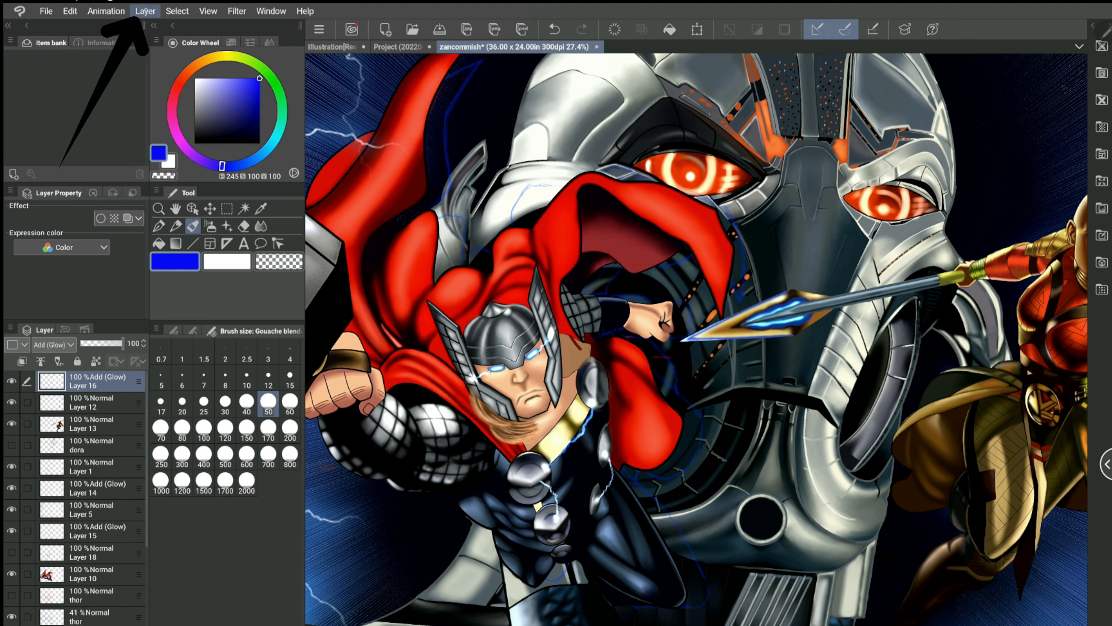
left_click(144, 11)
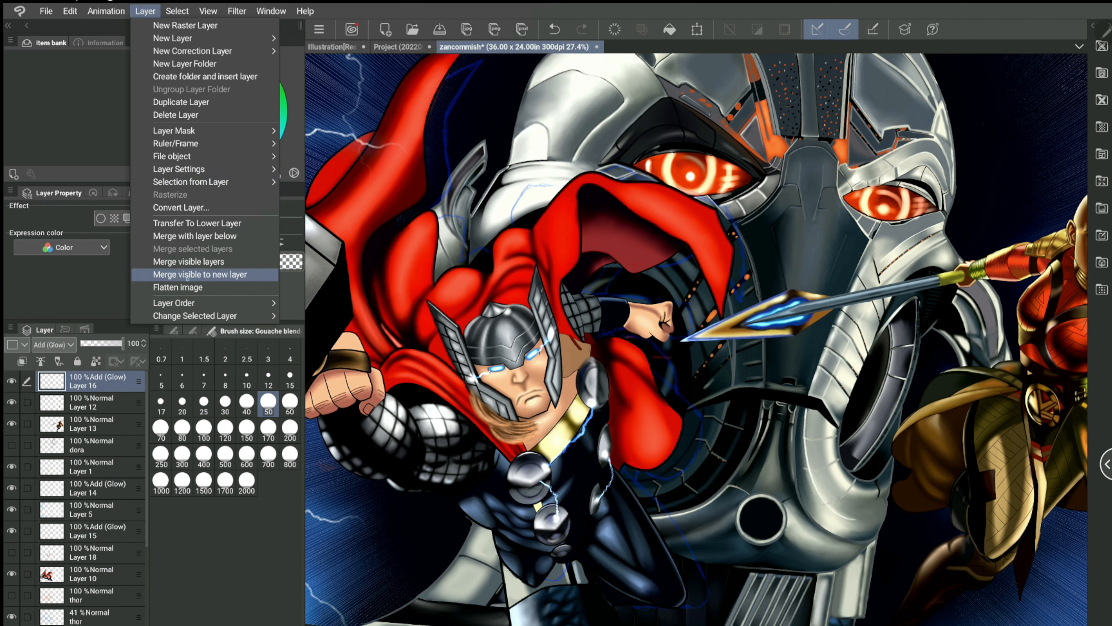
left_click(201, 289)
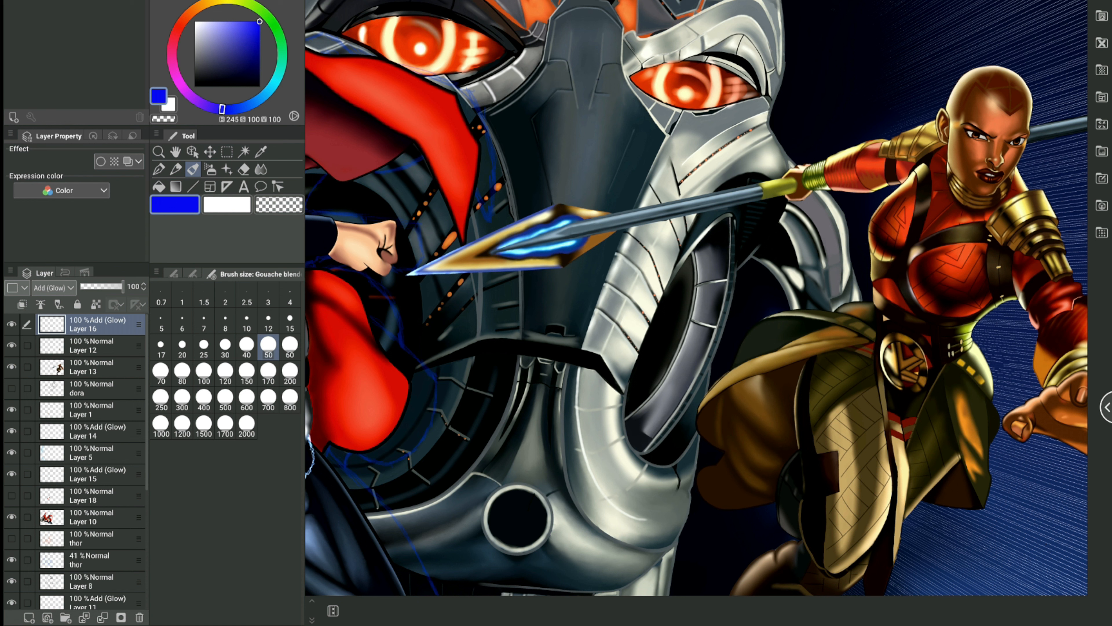
Step: Rename the topmost Add (Glow) layer, Layer 16, as head
right_click(84, 322)
left_click(99, 328)
double_click(85, 327)
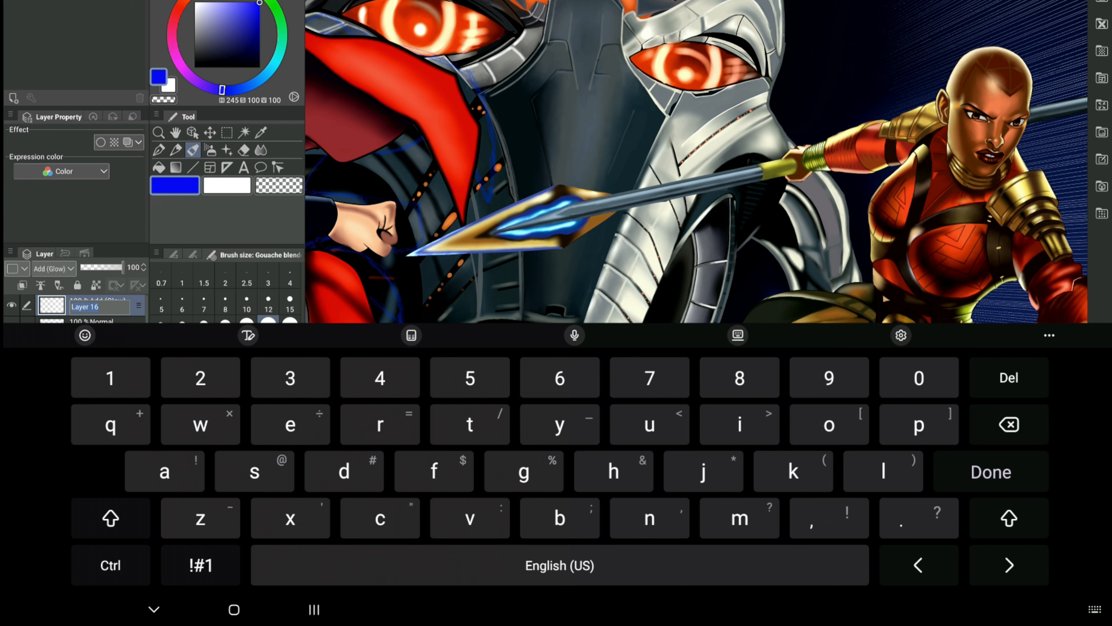
type("hea")
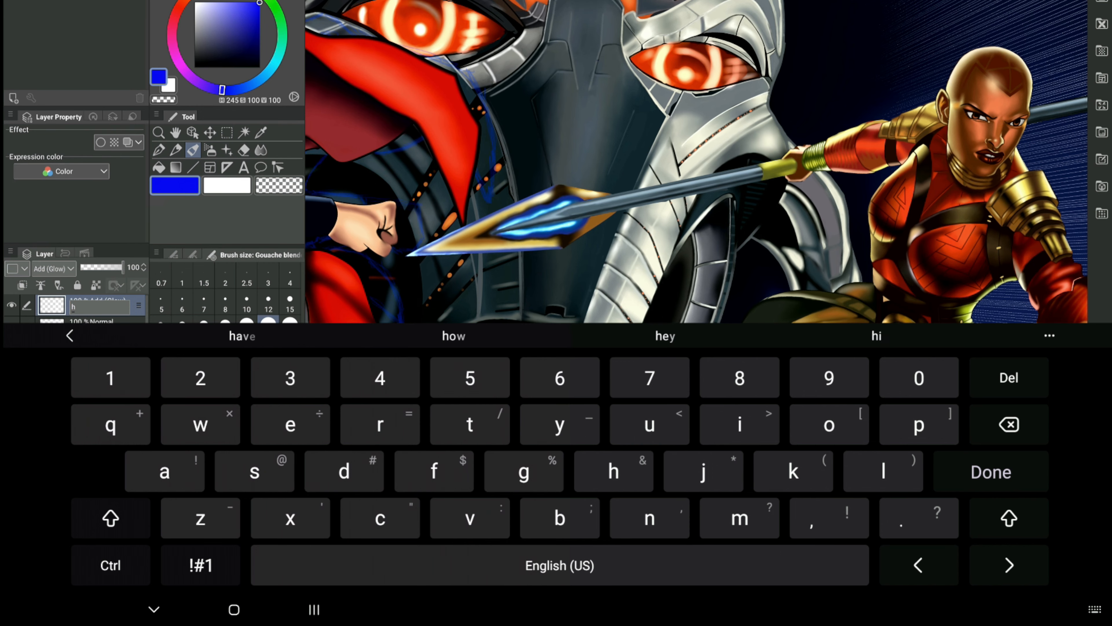
key("Return")
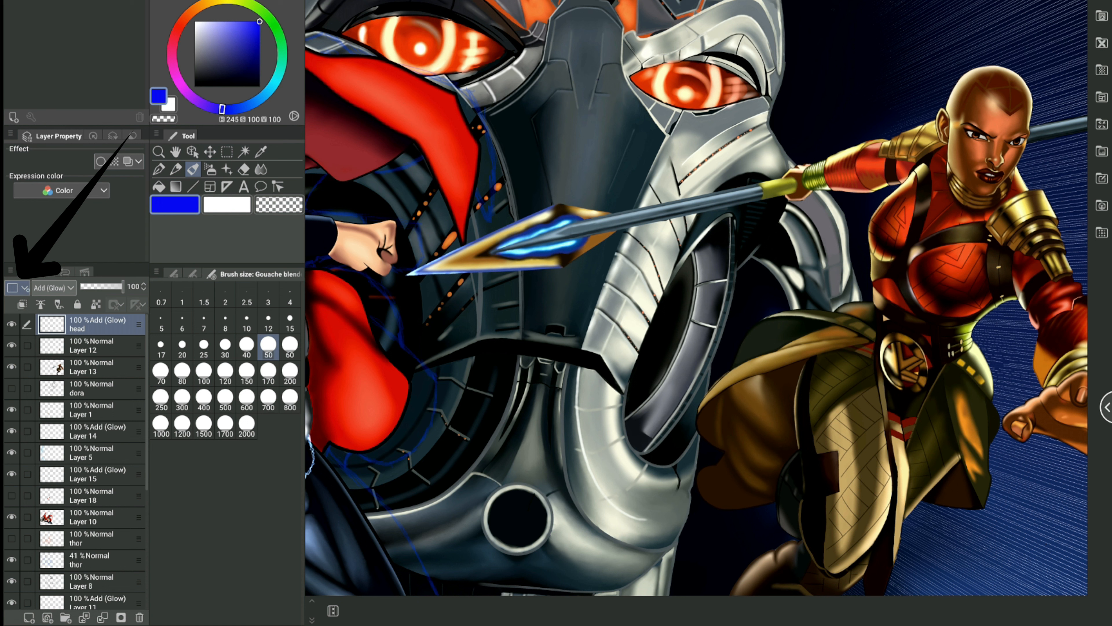
Step: Assign the Red palette color to the head layer and Green to Layer 12
left_click(18, 288)
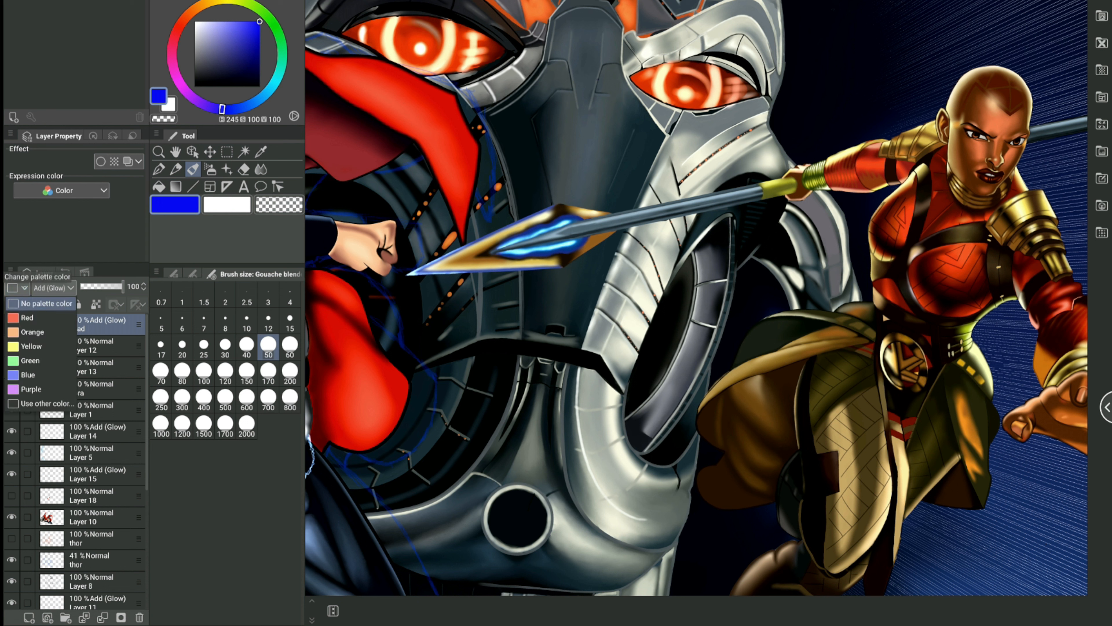
left_click(27, 317)
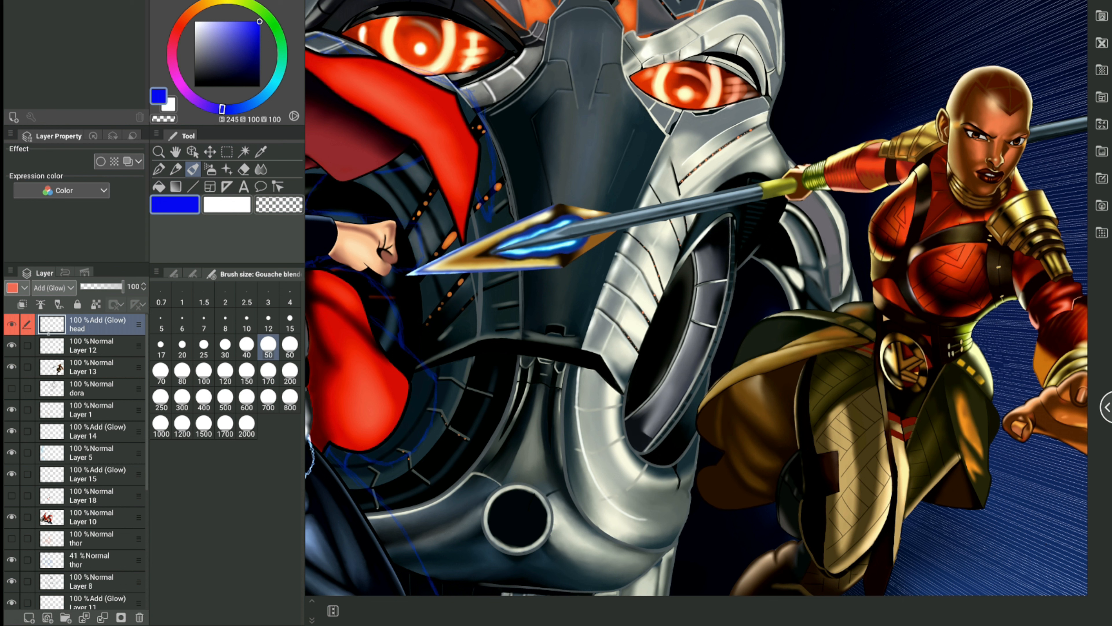
left_click(50, 344)
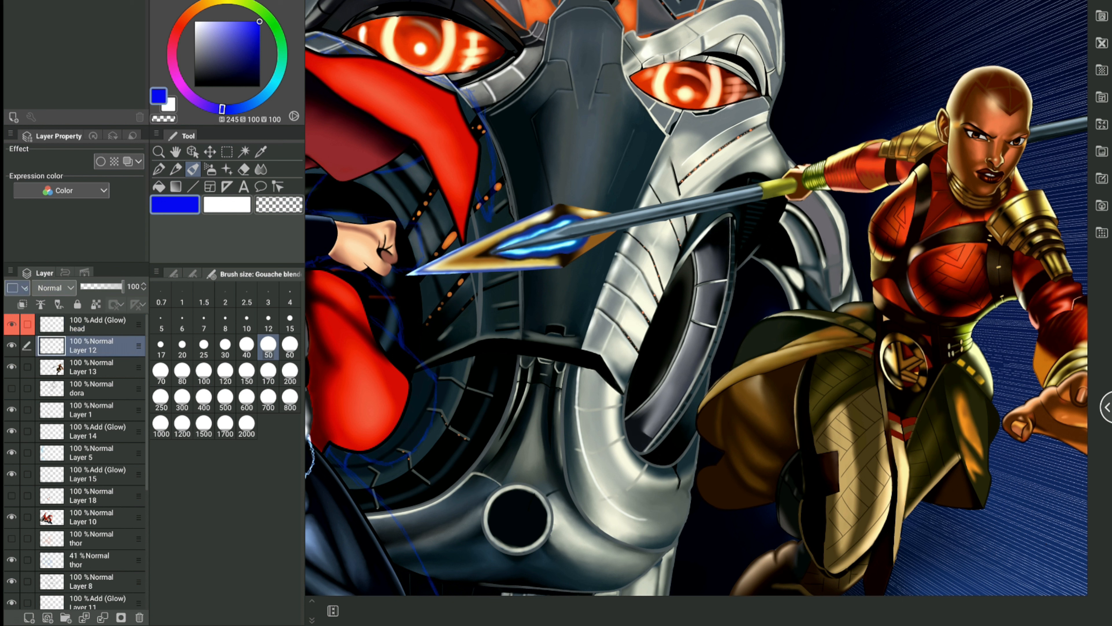
left_click(24, 288)
left_click(30, 361)
Step: Assign Purple to Layer 13, yellow to the dora layer and a dark violet to Layer 1 as palette colors
left_click(46, 368)
left_click(24, 288)
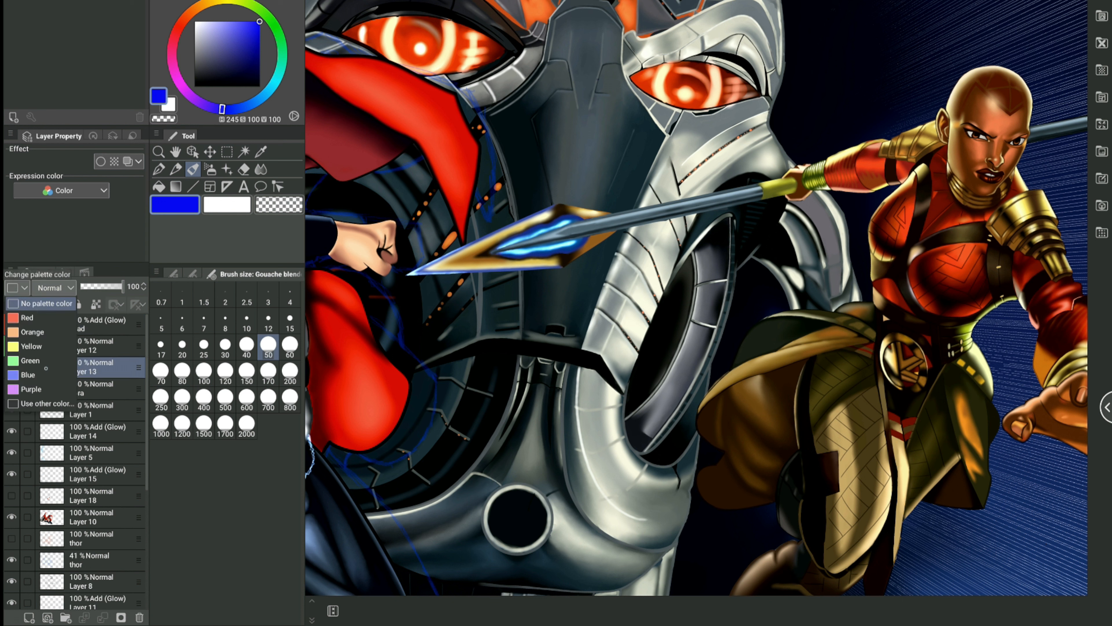
left_click(30, 389)
left_click(91, 388)
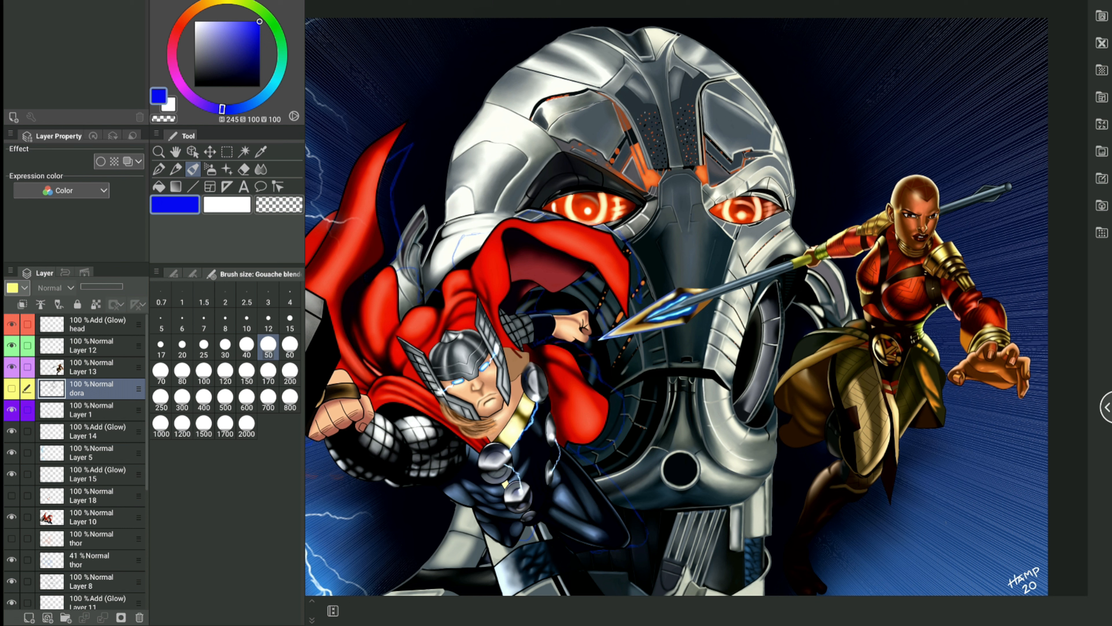
Step: Create a new layer folder above the head layer at the top of the stack
scroll(75, 460, "down", 5)
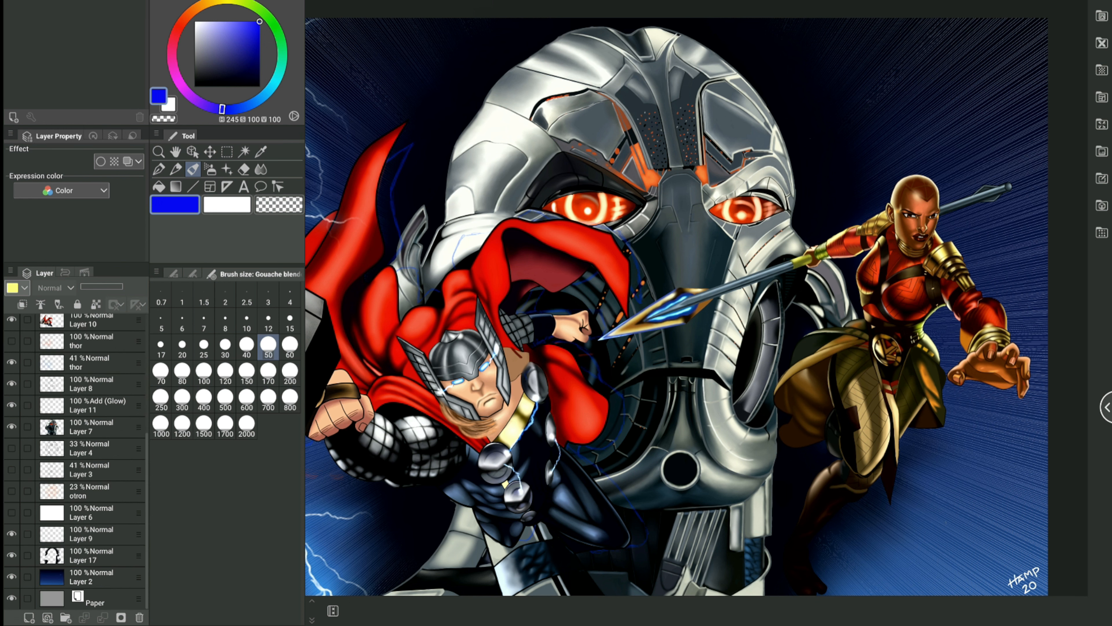
scroll(75, 460, "up", 5)
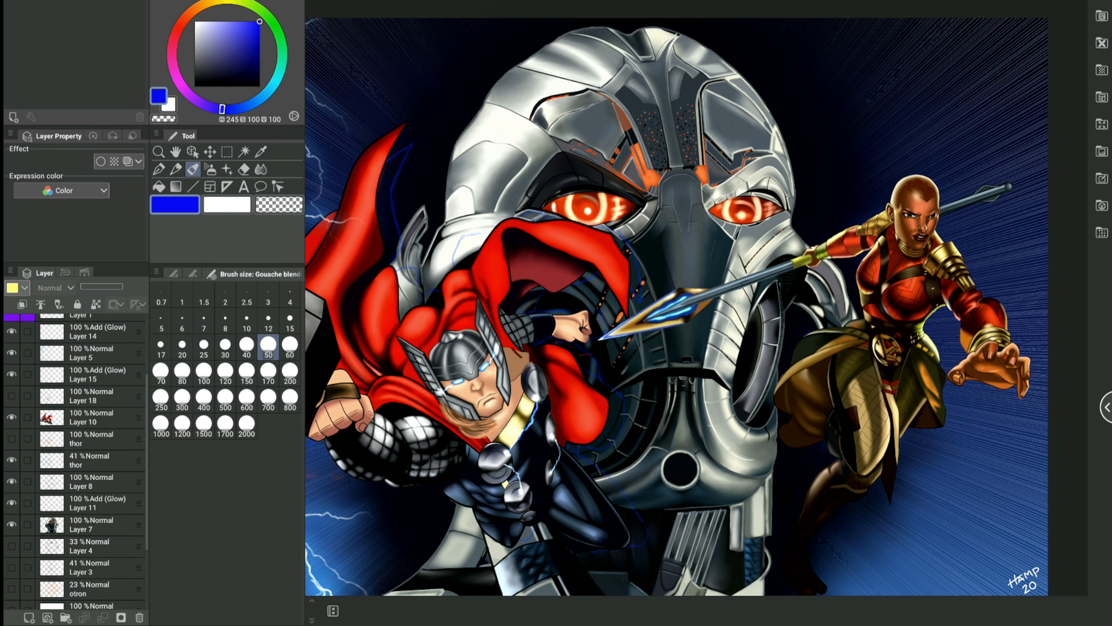
scroll(75, 460, "down", 5)
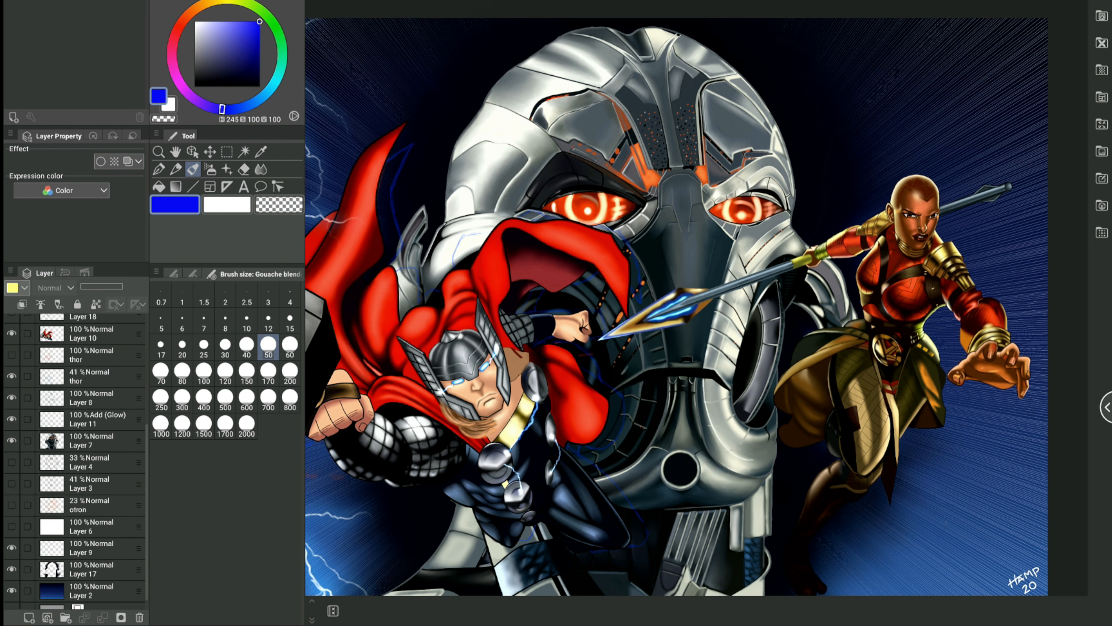
scroll(74, 460, "up", 5)
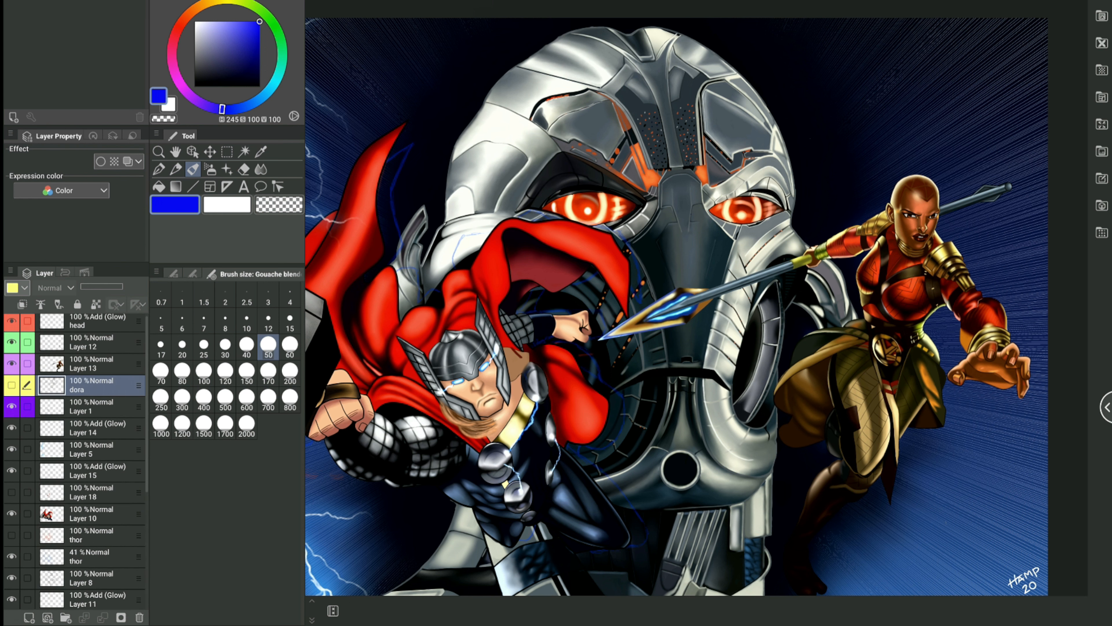
scroll(75, 460, "down", 5)
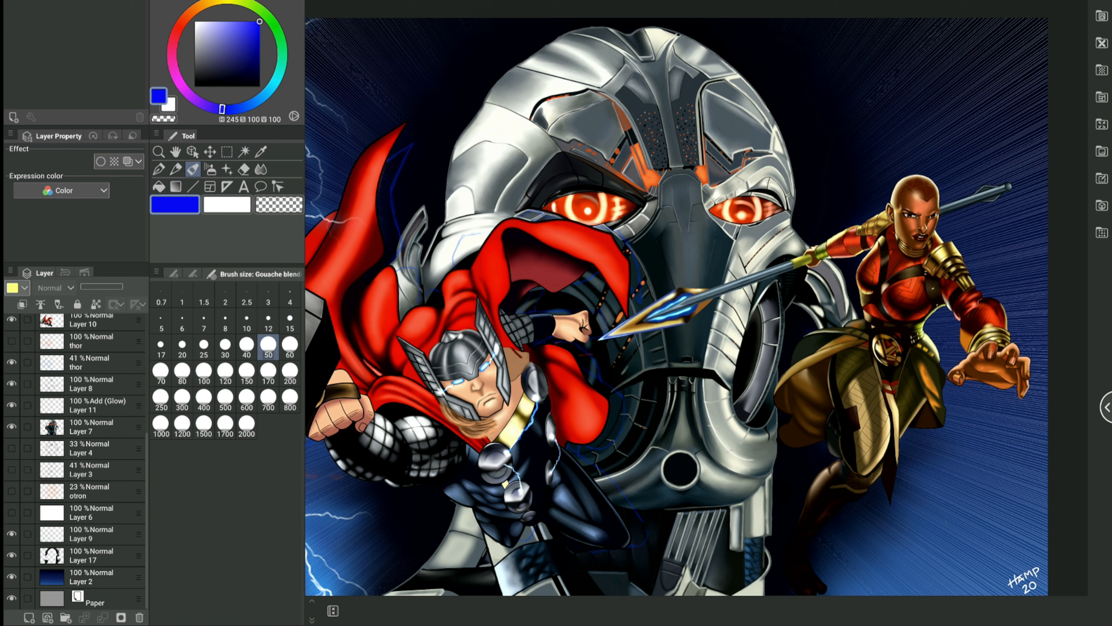
scroll(74, 460, "up", 5)
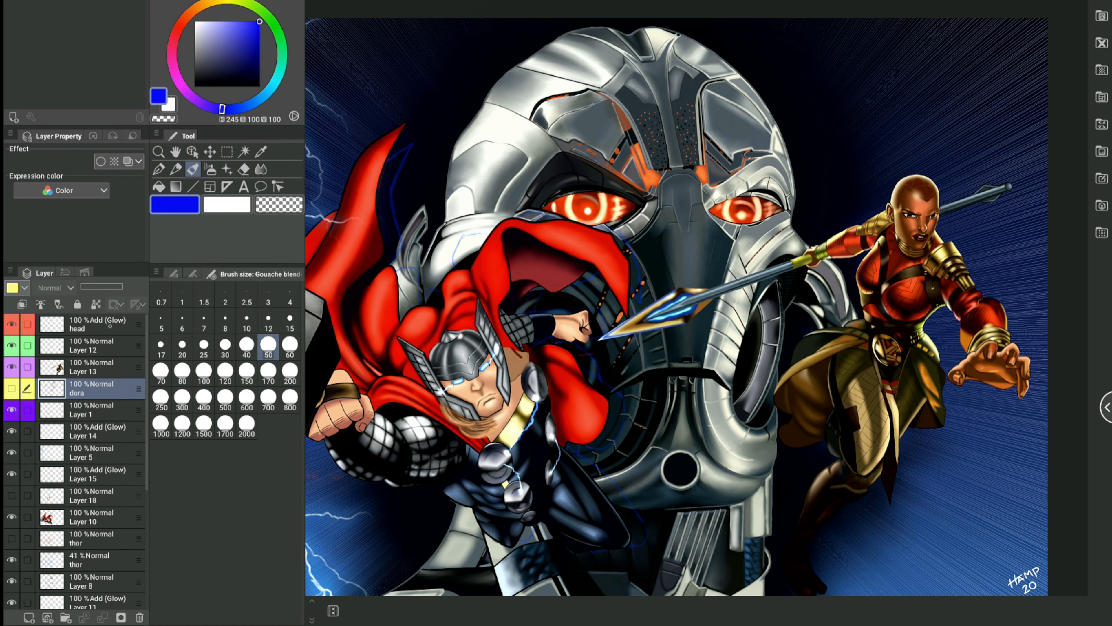
left_click(111, 325)
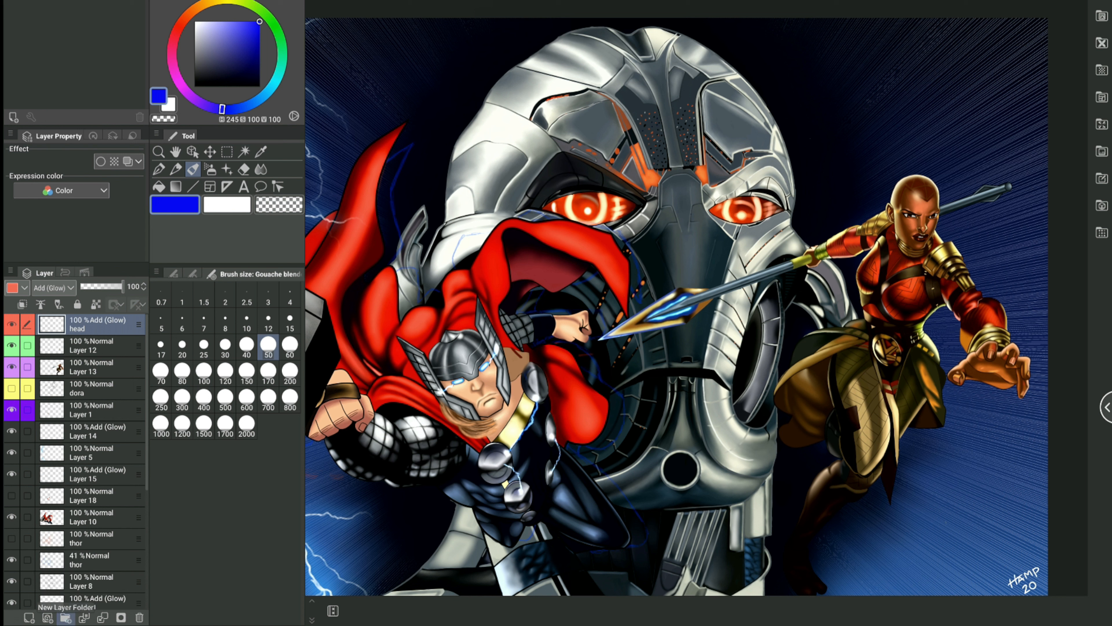
left_click(66, 617)
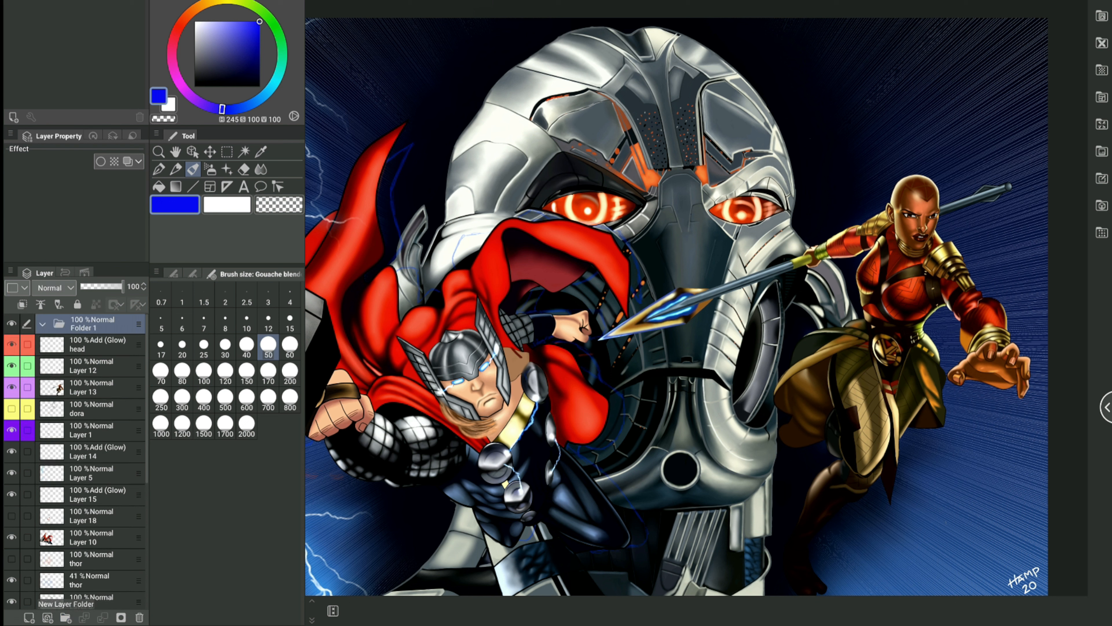
Step: Move the head layer and Layer 12 into the new folder, Folder 1
right_click(108, 349)
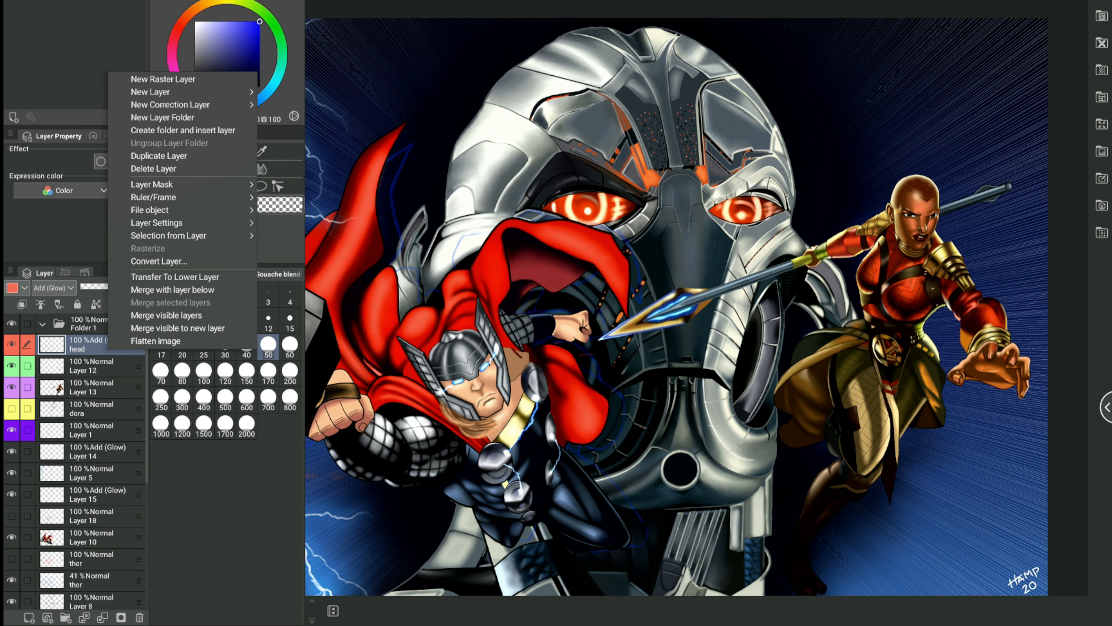
right_click(113, 347)
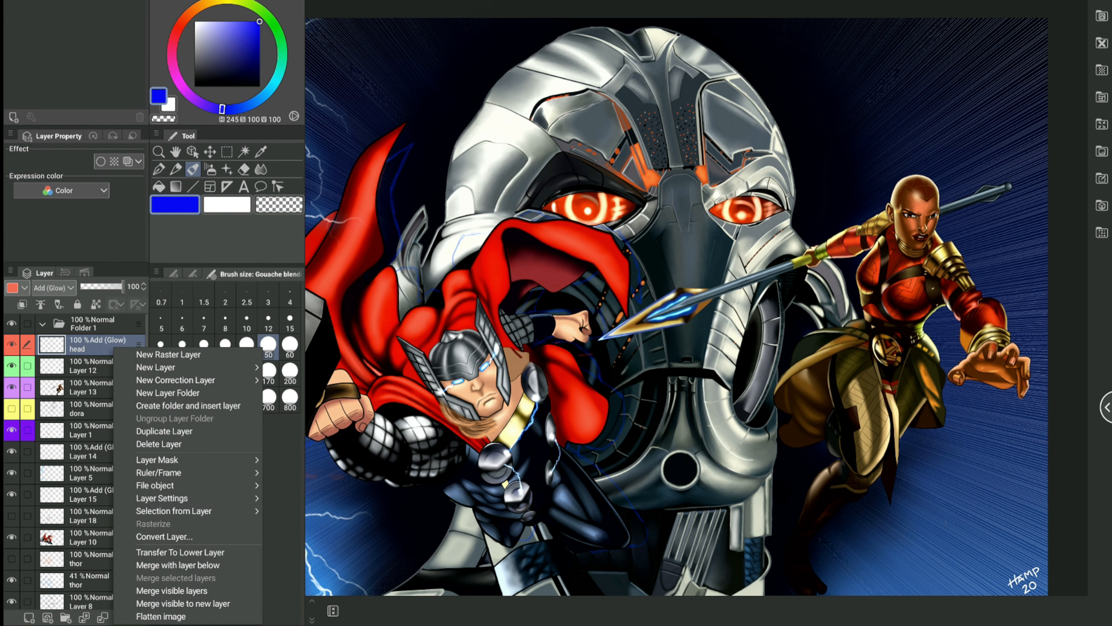
left_click_drag(113, 347, 112, 325)
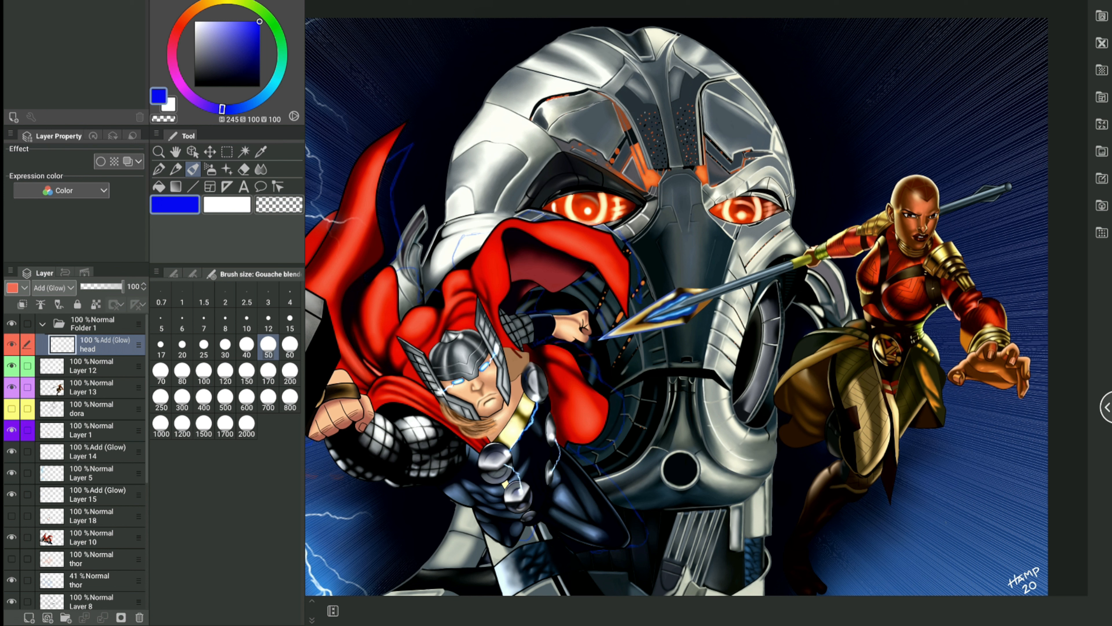
left_click_drag(97, 366, 97, 451)
Step: Create a second layer folder above Layer 14 and move Layer 13, dora and Layer 1 into Folder 1
left_click(66, 617)
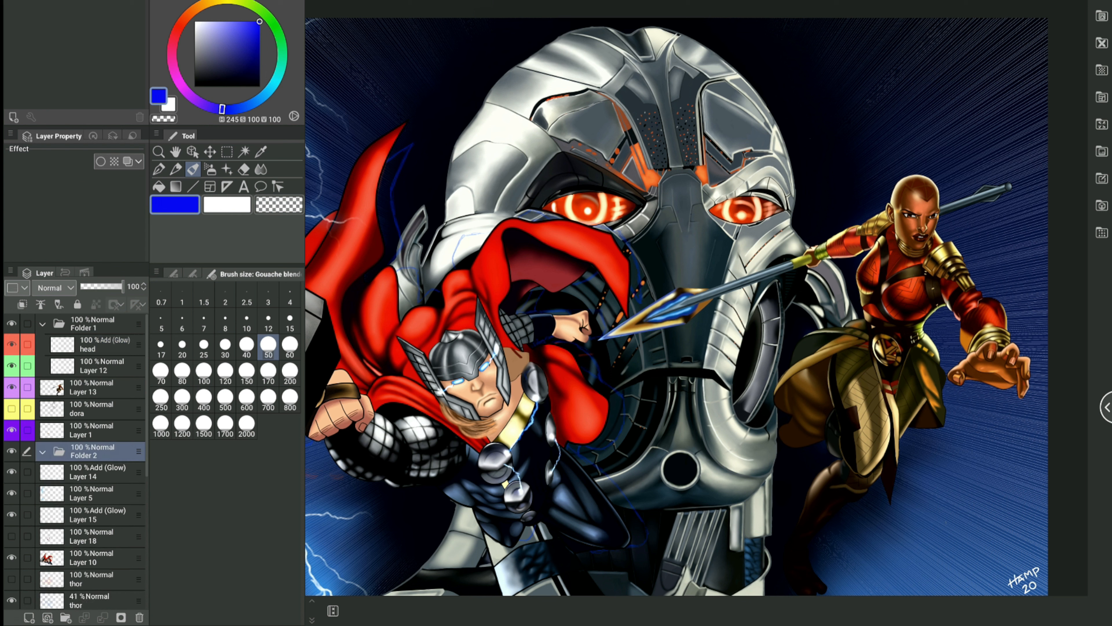
left_click(98, 472)
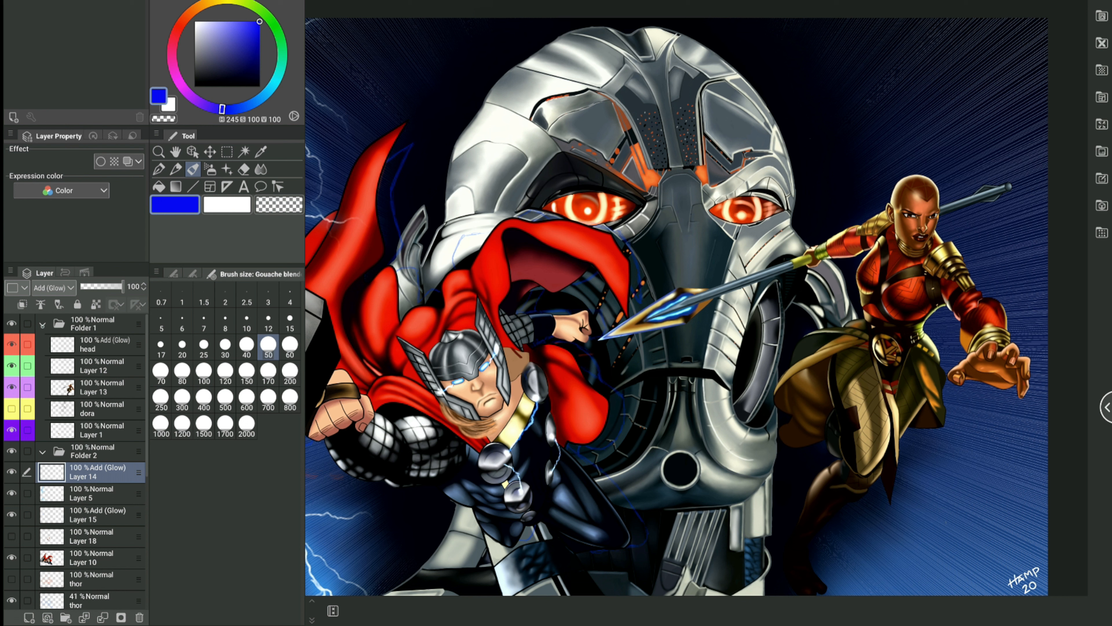
Step: Collapse Folder 1 and rename it head
left_click(43, 323)
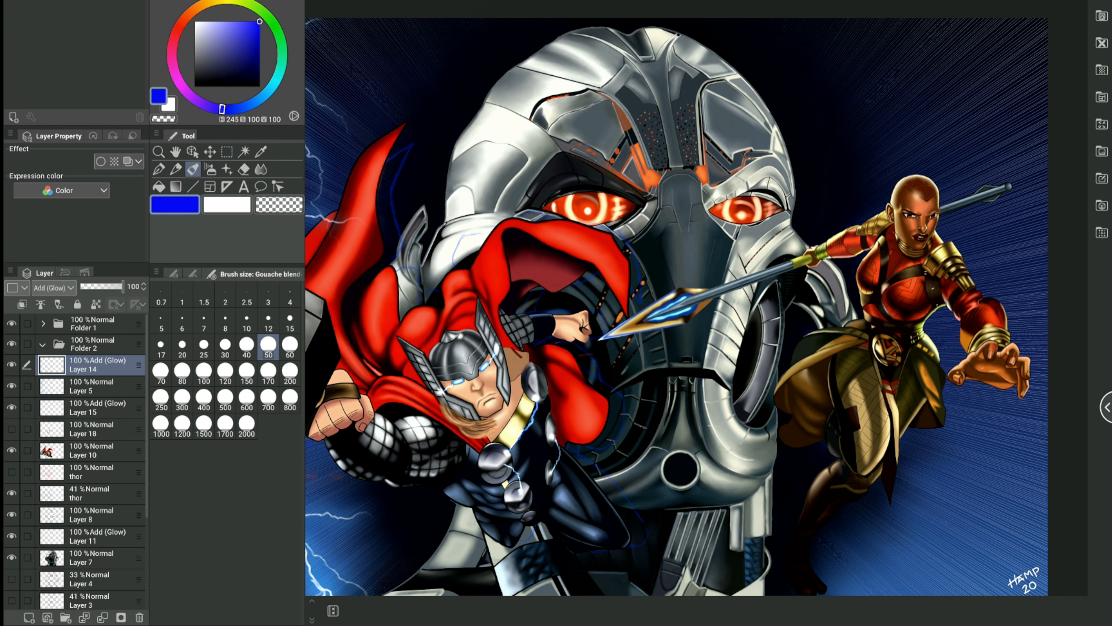
double_click(85, 327)
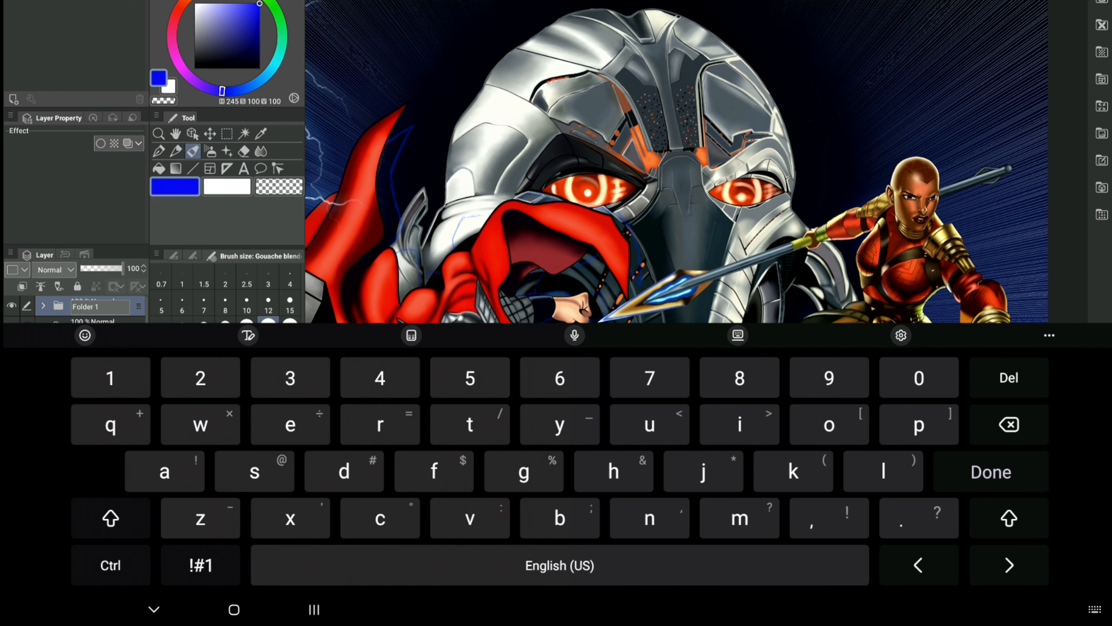
key("BackSpace")
key("BackSpace")
key("BackSpace")
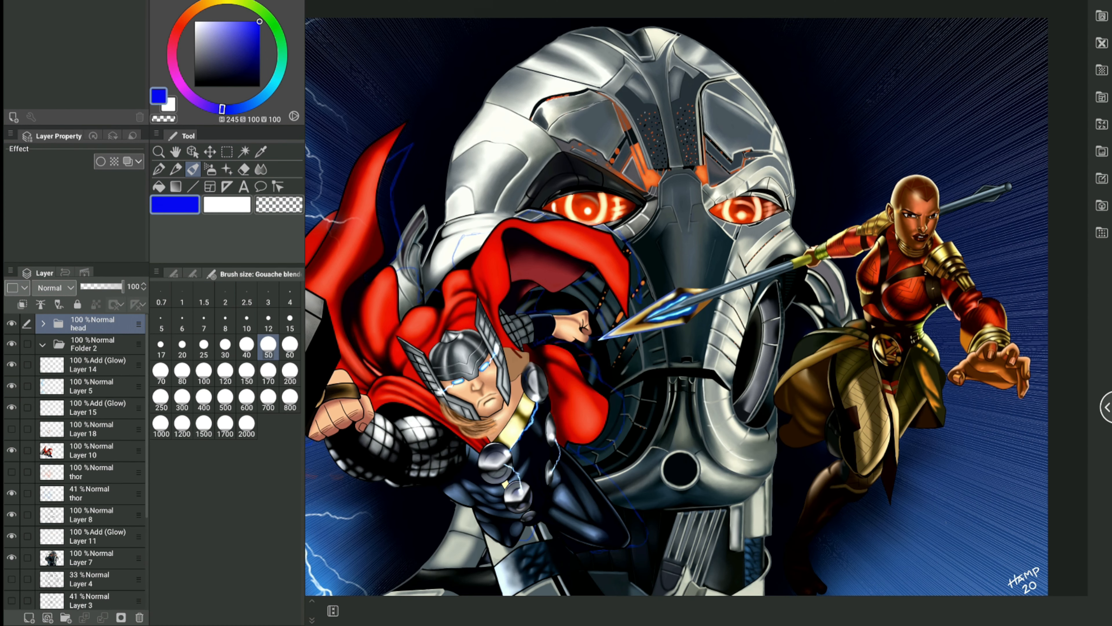